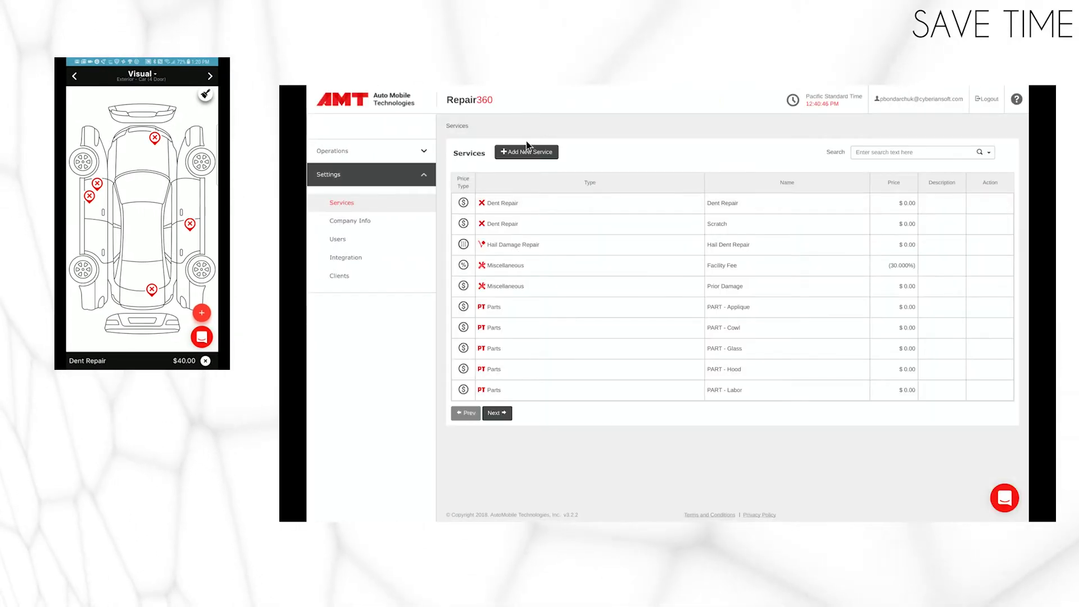
Add and save the 'Aluminum repair' service: Miscellaneous type, Percentage price of 20
{"action": "left_click", "coordinate": [527, 150]}
{"action": "type", "text": "Aluminum repair"}
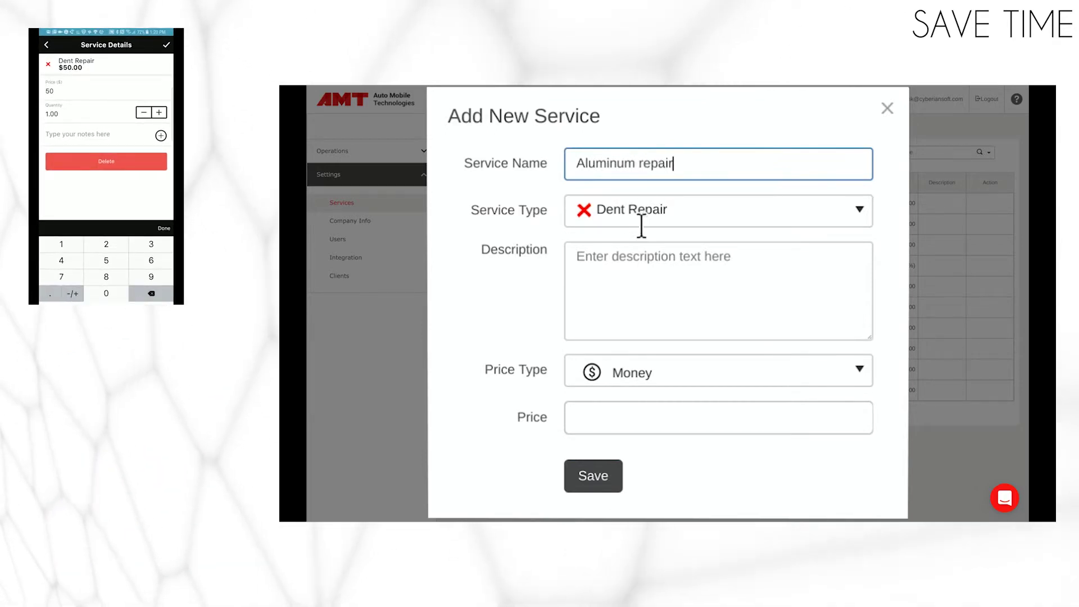
{"action": "left_click", "coordinate": [664, 402]}
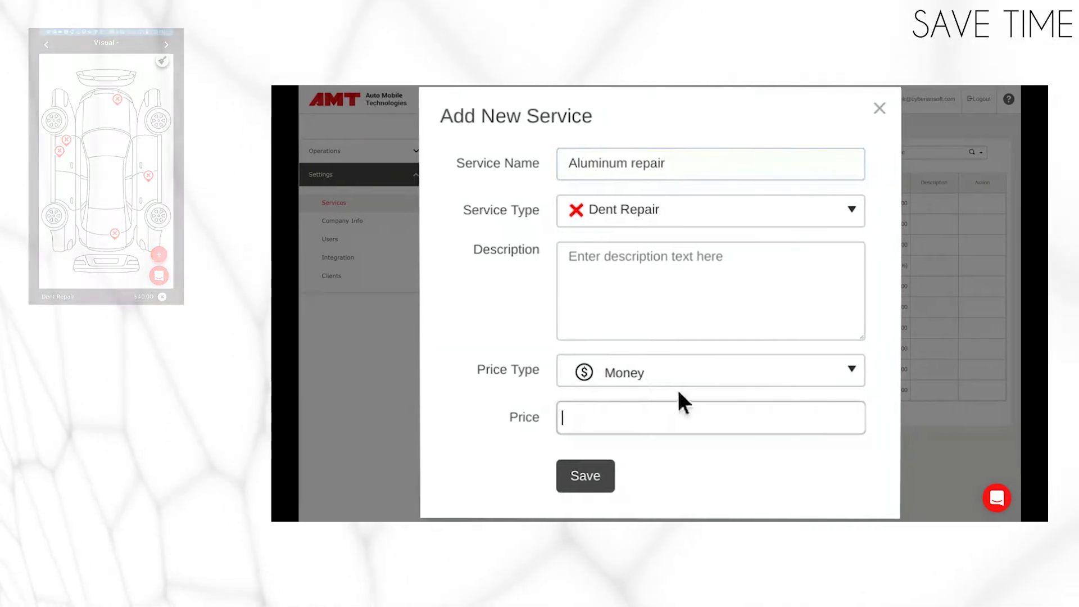
{"action": "left_click", "coordinate": [611, 386]}
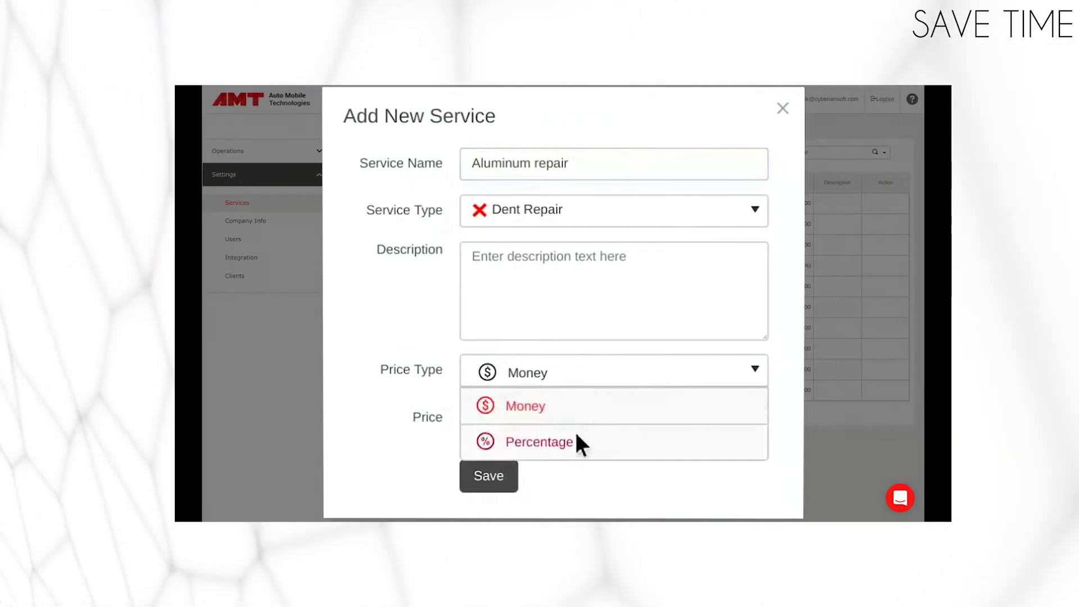
{"action": "left_click", "coordinate": [576, 440]}
{"action": "left_click", "coordinate": [605, 217]}
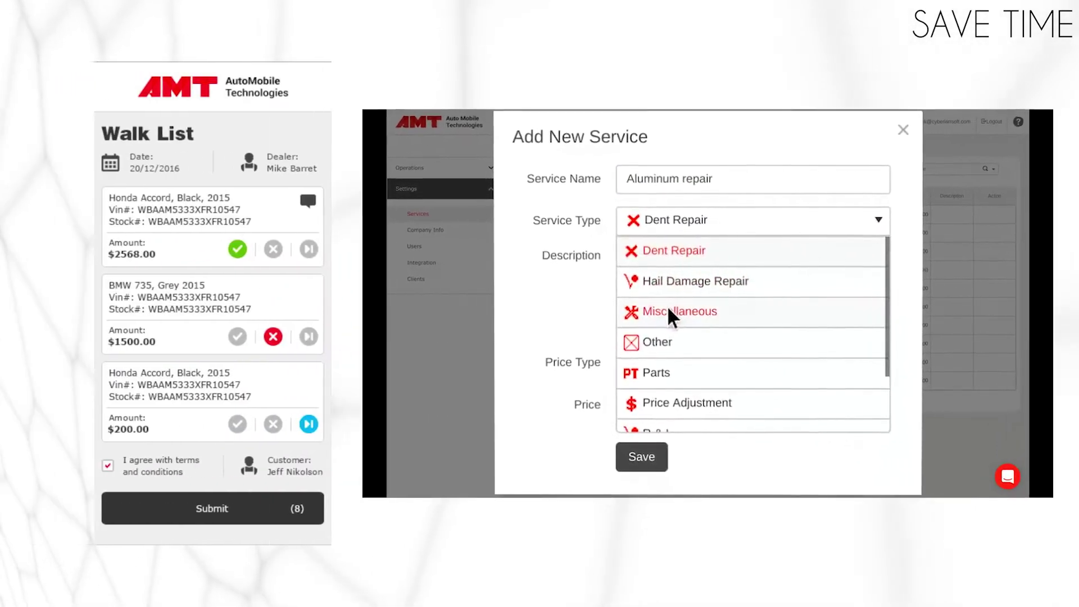
{"action": "left_click", "coordinate": [666, 307]}
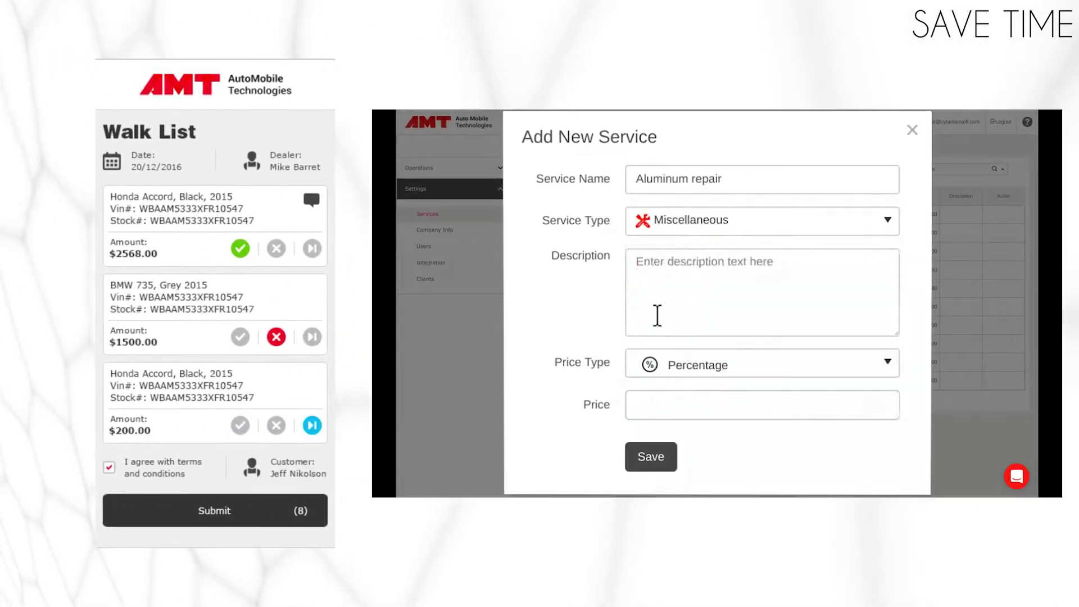
{"action": "left_click", "coordinate": [677, 393]}
{"action": "type", "text": "20"}
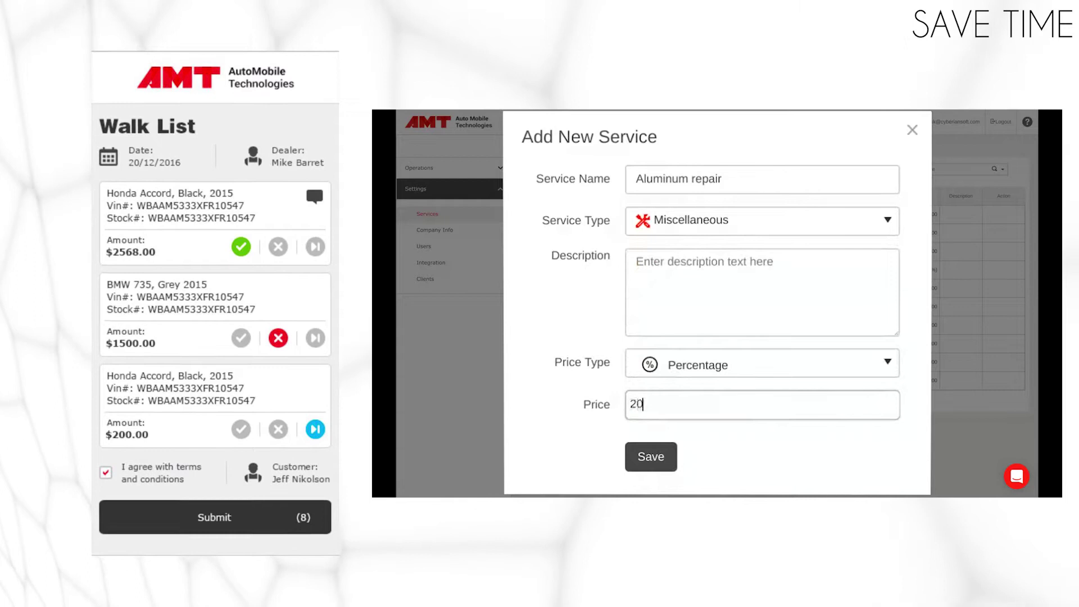
{"action": "left_click", "coordinate": [710, 282]}
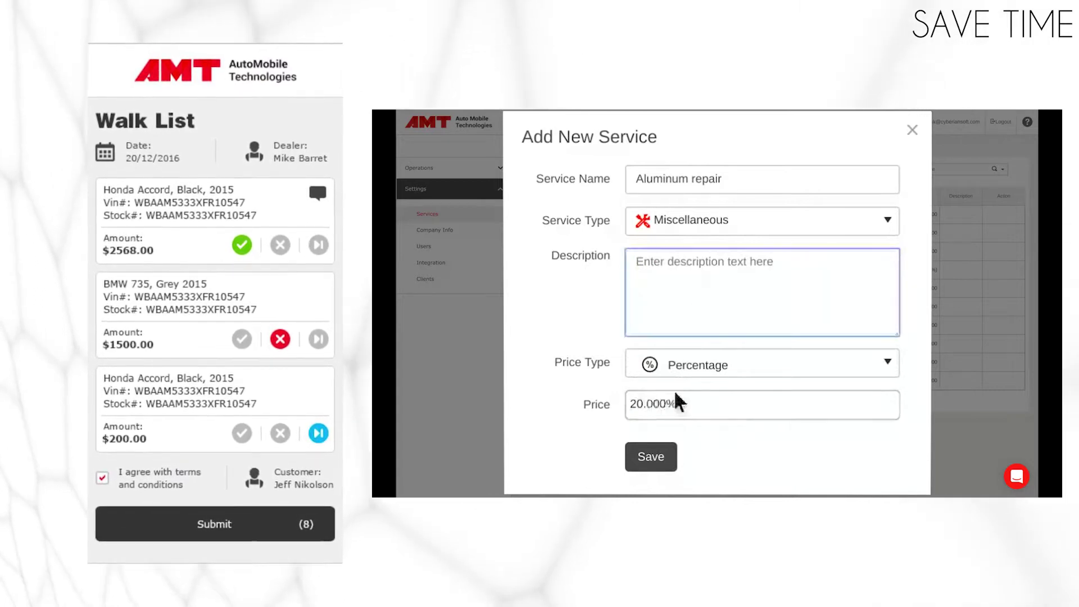
{"action": "left_click", "coordinate": [650, 462]}
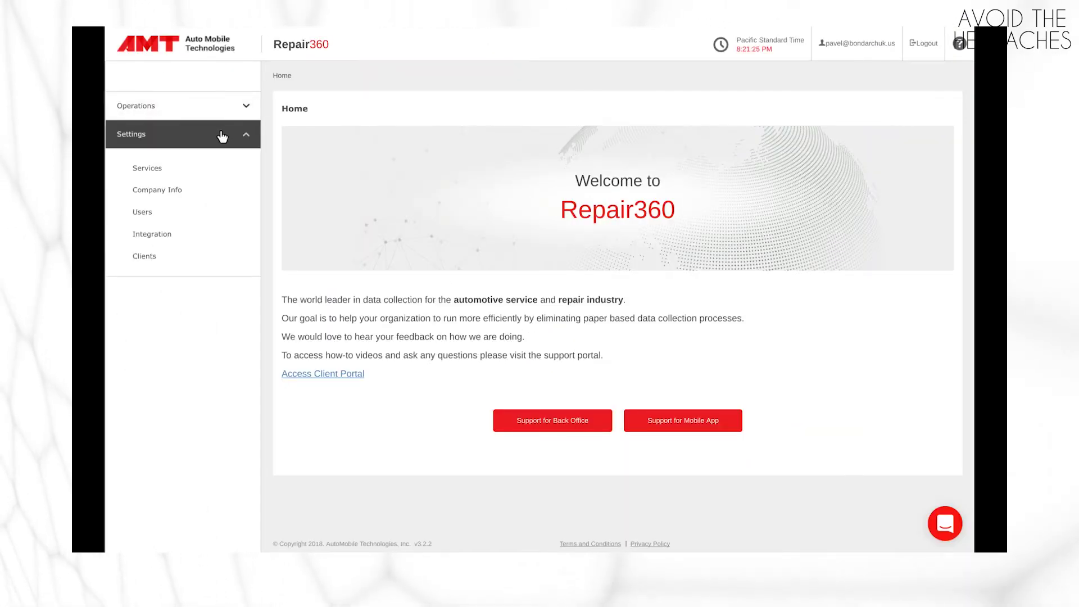
Go to the Integration page under Repair360 Settings
{"action": "left_click", "coordinate": [164, 233]}
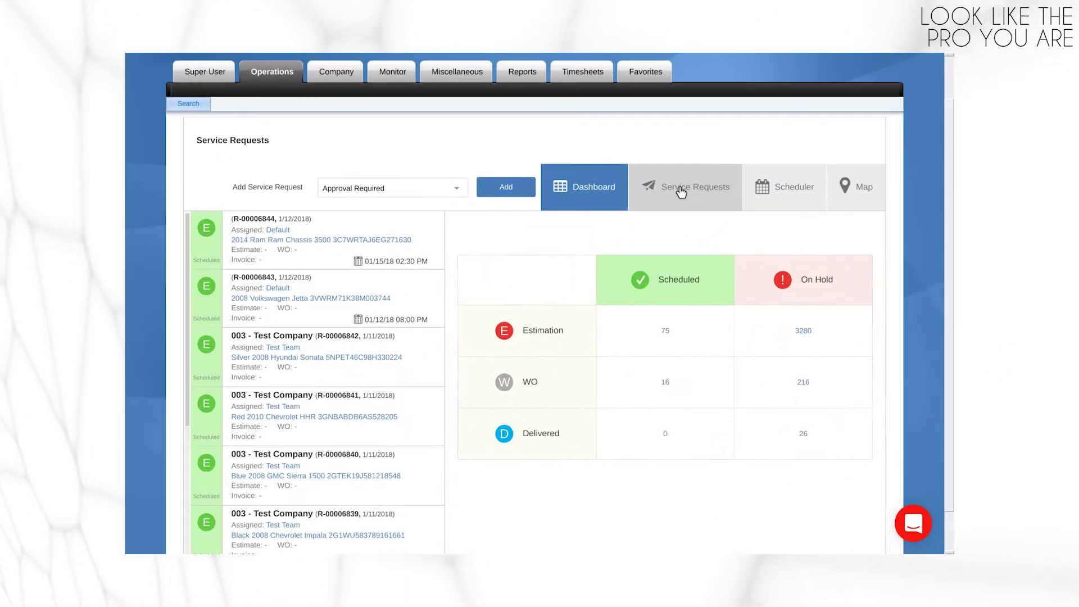
Start an Approval Required service request, edit its vehicle info, and add an appointment
{"action": "left_click", "coordinate": [497, 185]}
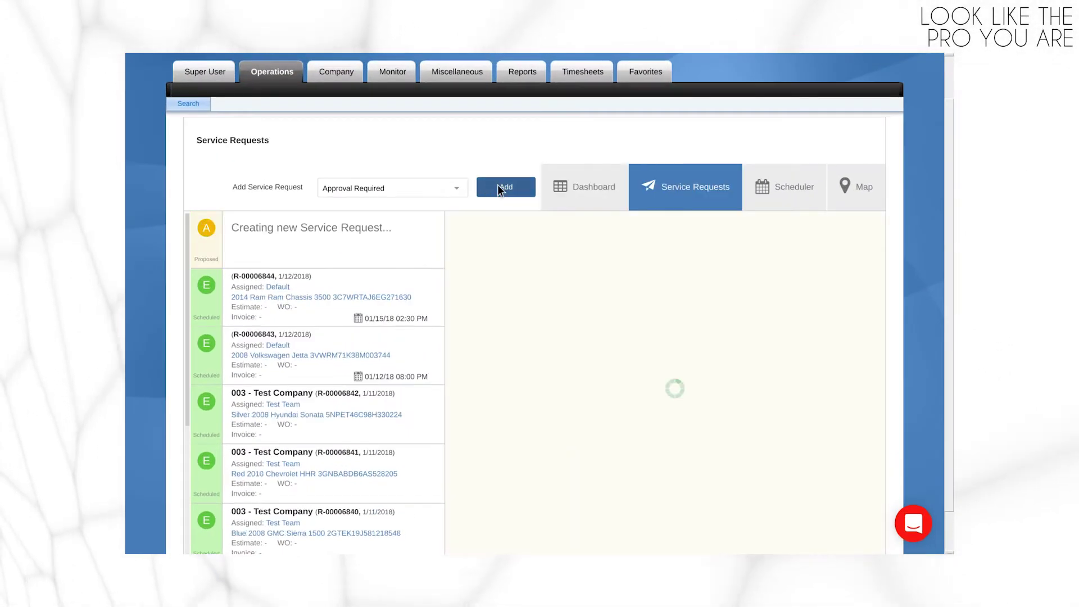
{"action": "left_click", "coordinate": [705, 270]}
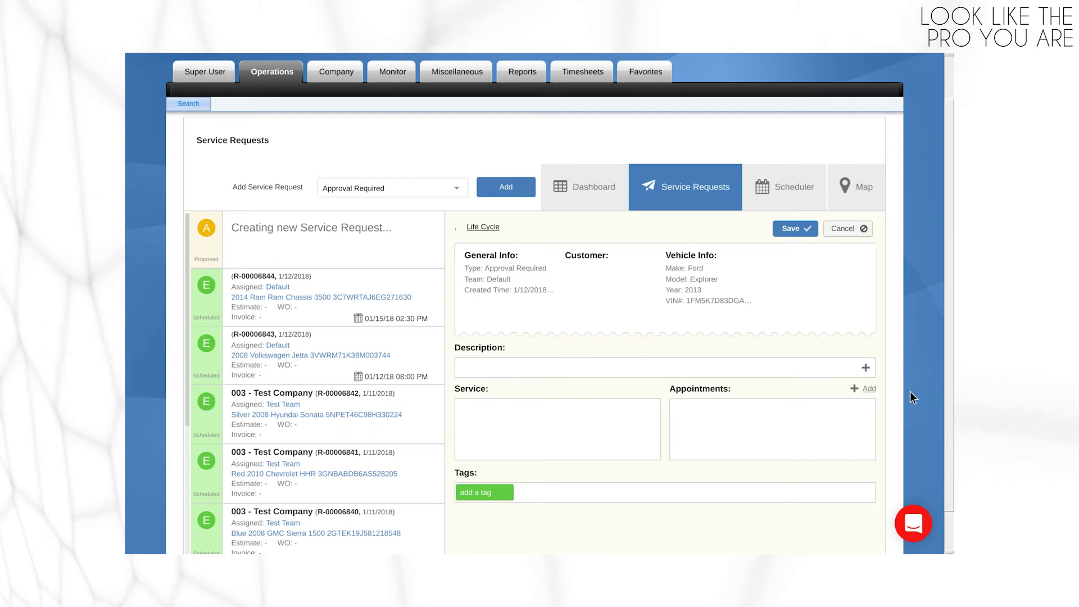
{"action": "left_click", "coordinate": [862, 390]}
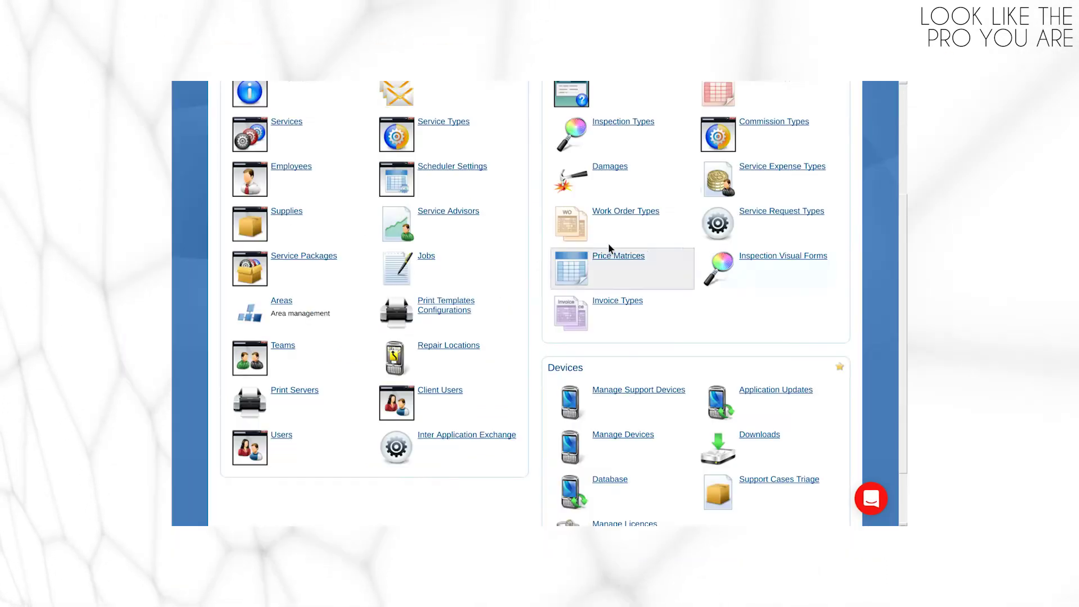
{"action": "left_click", "coordinate": [354, 278]}
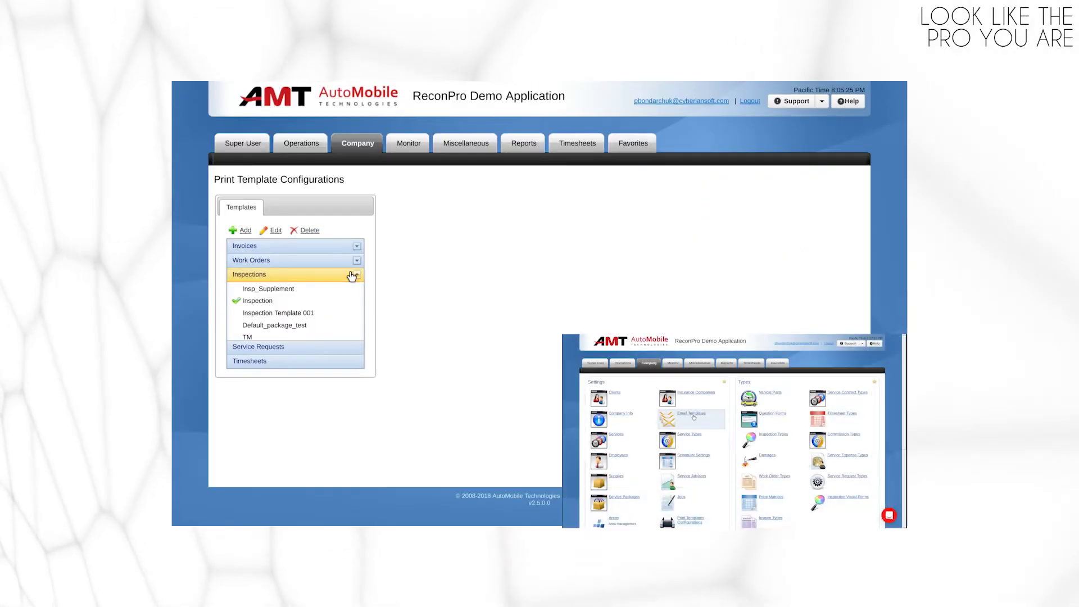
{"action": "left_click", "coordinate": [267, 296]}
{"action": "scroll", "coordinate": [614, 167], "scroll_direction": "up", "scroll_amount": 2}
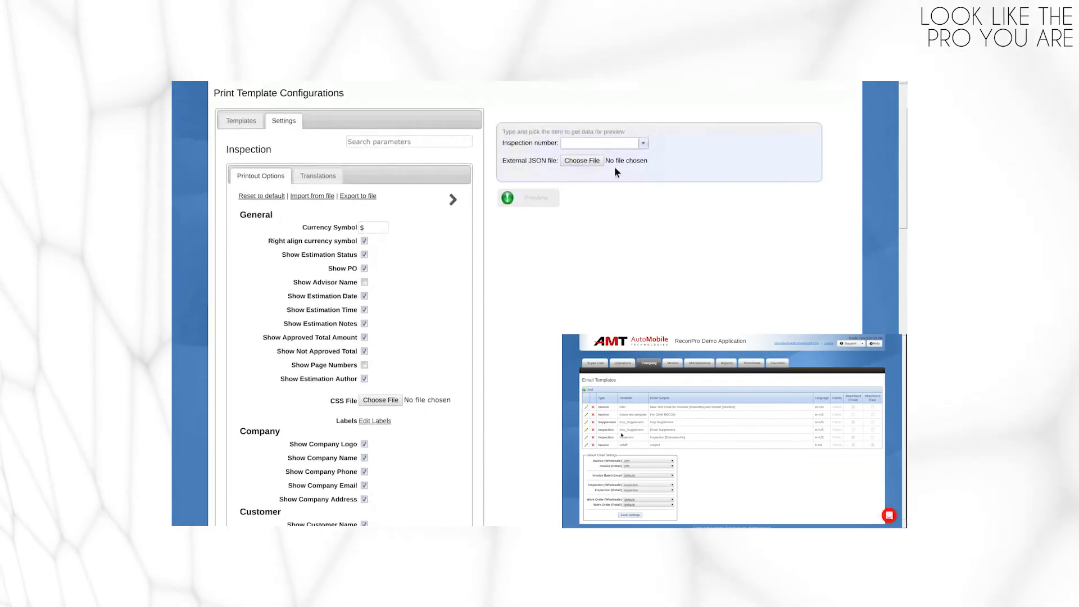
{"action": "left_click", "coordinate": [621, 154]}
{"action": "left_click", "coordinate": [533, 196]}
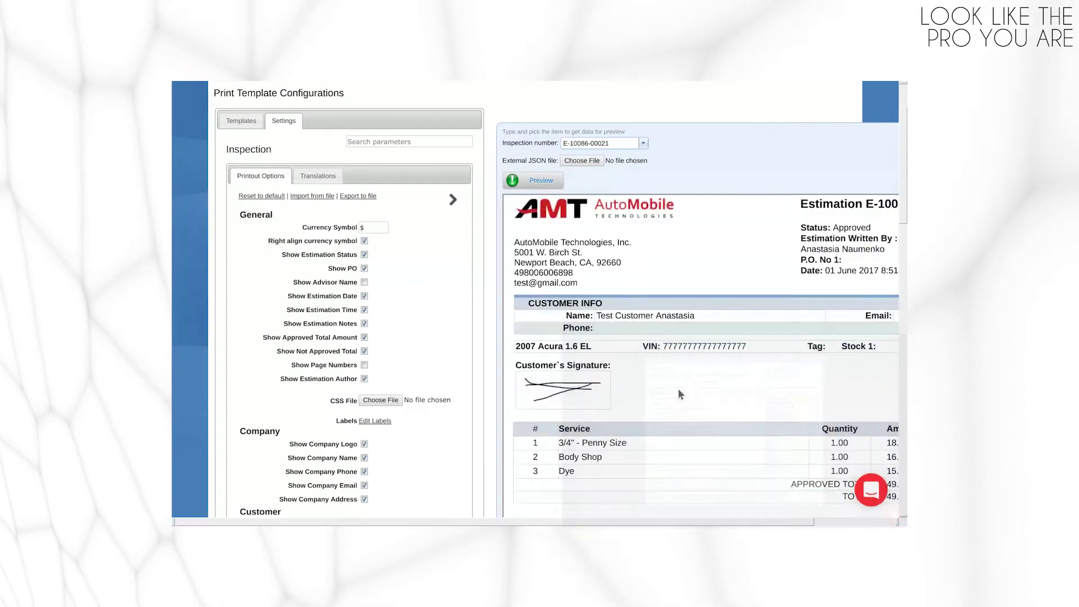
{"action": "scroll", "coordinate": [374, 452], "scroll_direction": "down", "scroll_amount": 10}
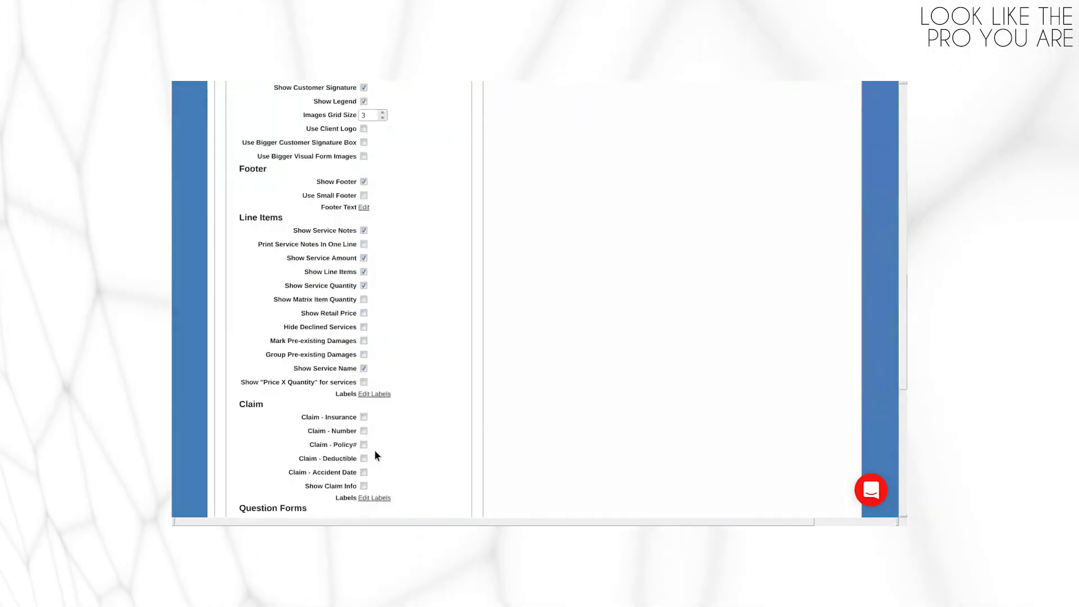
{"action": "scroll", "coordinate": [375, 452], "scroll_direction": "down", "scroll_amount": 5}
{"action": "scroll", "coordinate": [376, 456], "scroll_direction": "down", "scroll_amount": 1}
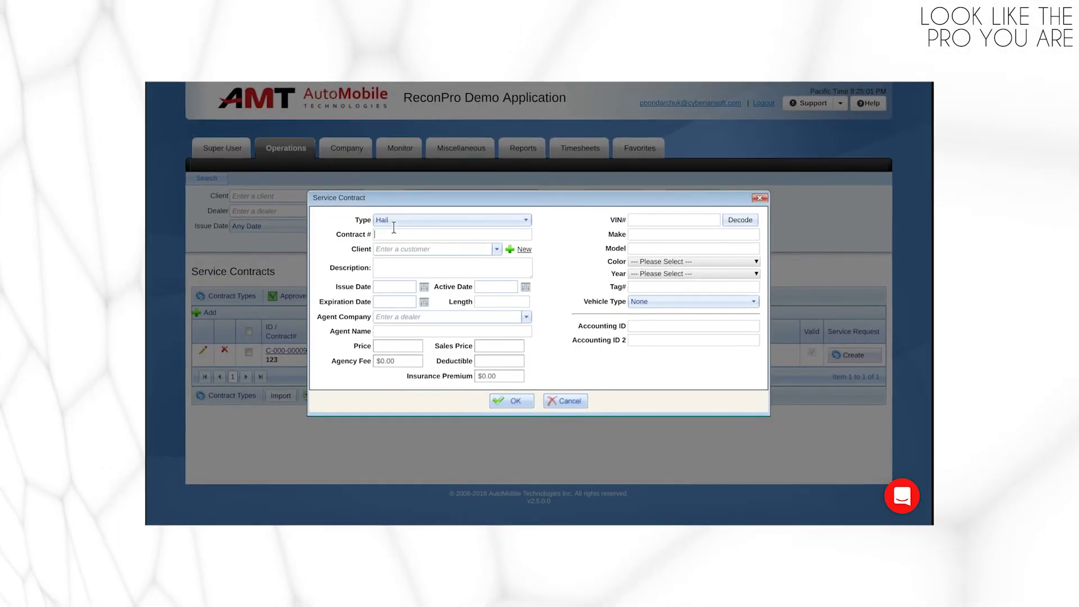
{"action": "type", "text": "123"}
Save Hail contract 123 with agent 001. Demo Dealership and decoded VIN, then open the PDR contract type
{"action": "left_click", "coordinate": [497, 249]}
{"action": "left_click", "coordinate": [431, 281]}
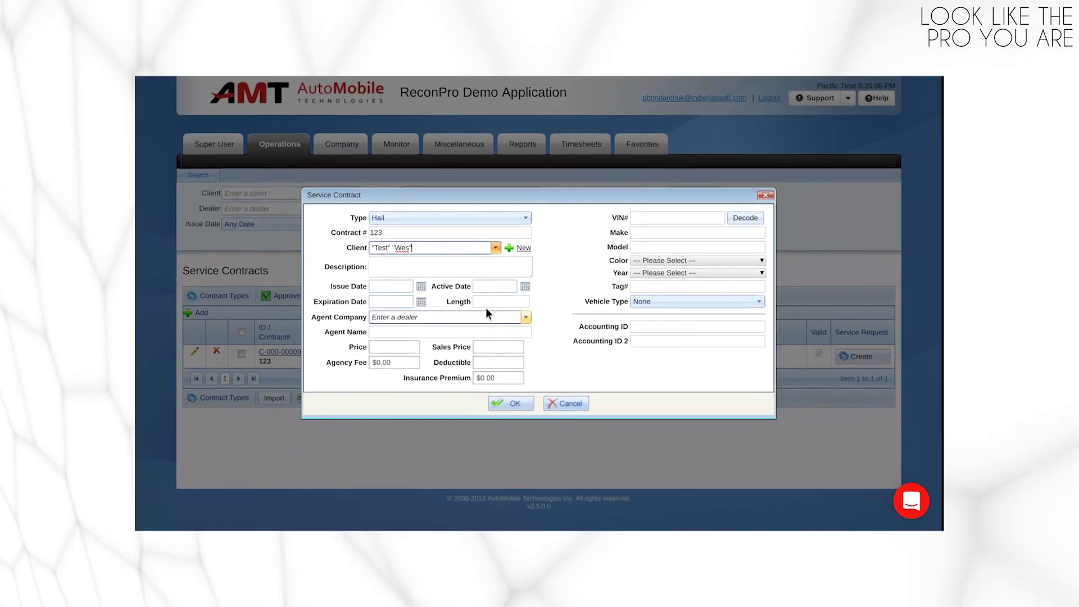
{"action": "left_click", "coordinate": [523, 316]}
{"action": "left_click", "coordinate": [432, 109]}
{"action": "left_click", "coordinate": [648, 217]}
{"action": "type", "text": "1FM5K7D83DGA04187"}
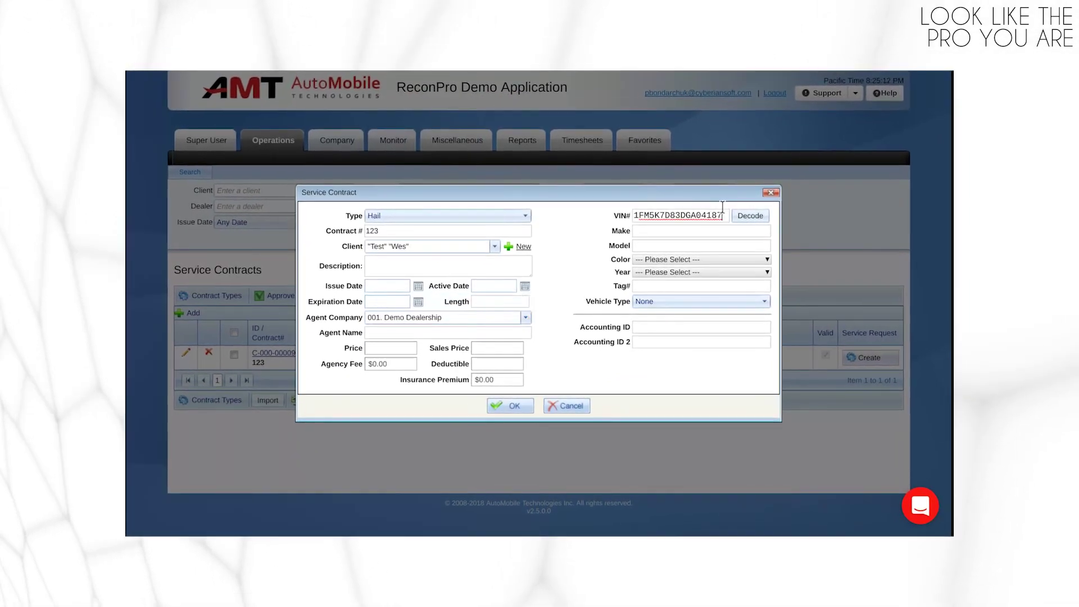
{"action": "left_click", "coordinate": [749, 216]}
{"action": "left_click", "coordinate": [509, 405]}
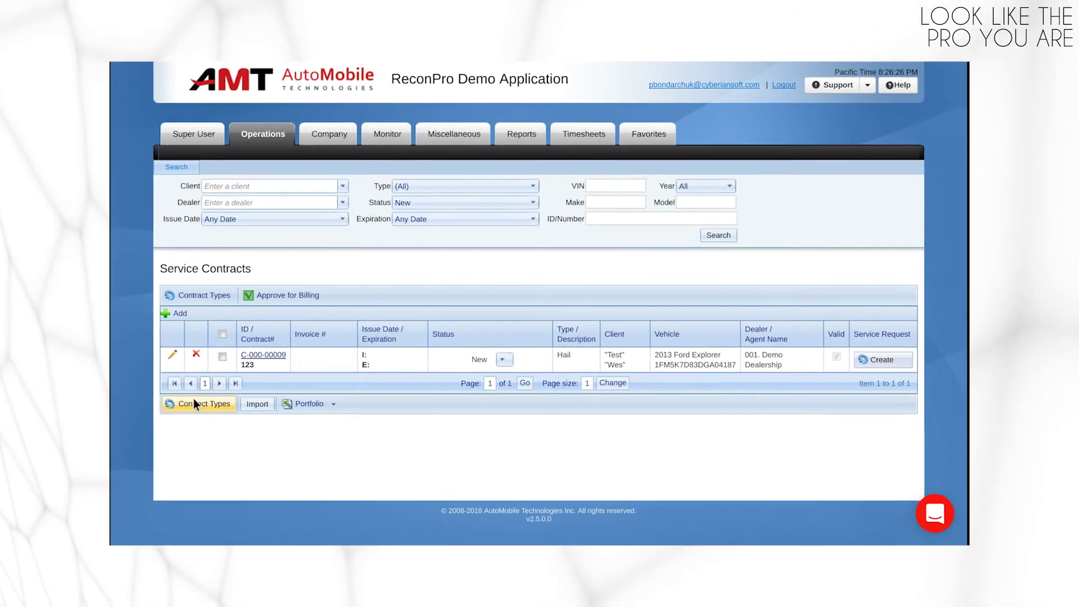
{"action": "left_click", "coordinate": [193, 403]}
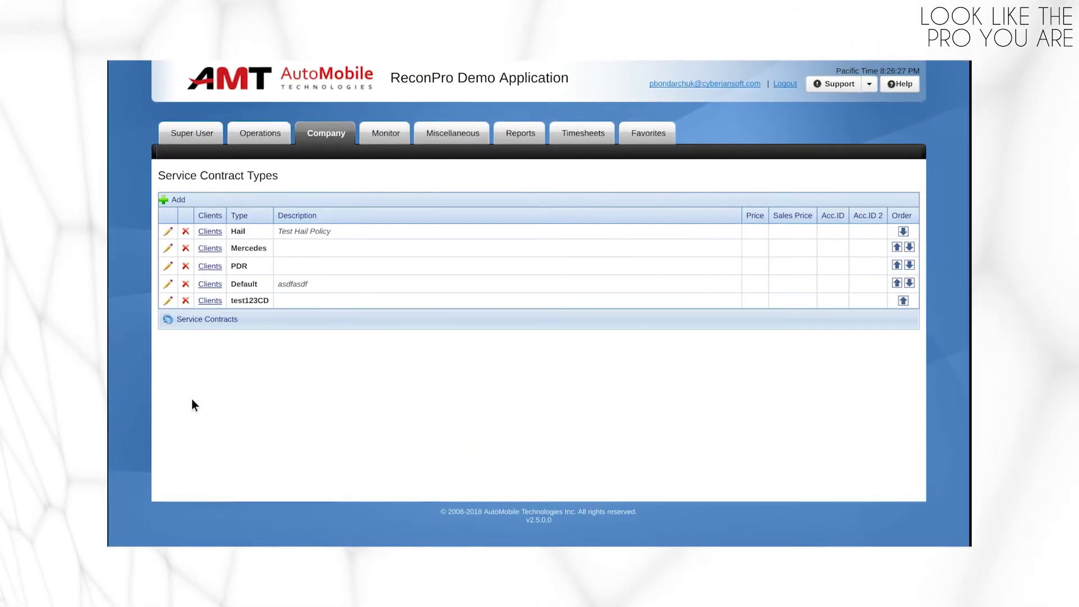
{"action": "left_click", "coordinate": [163, 266]}
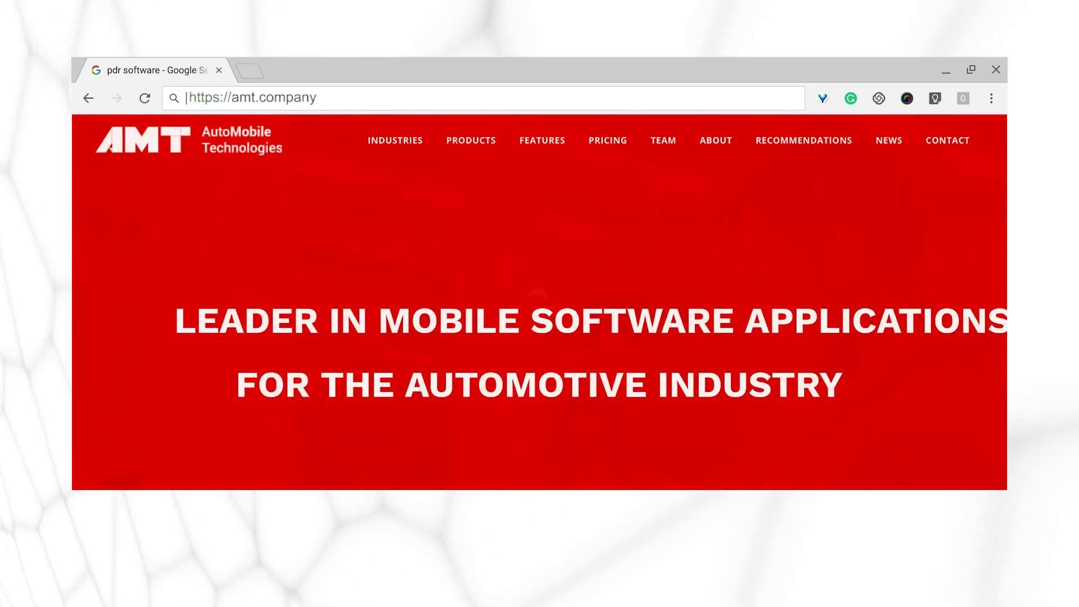
{"action": "scroll", "coordinate": [731, 472], "scroll_direction": "down", "scroll_amount": 5}
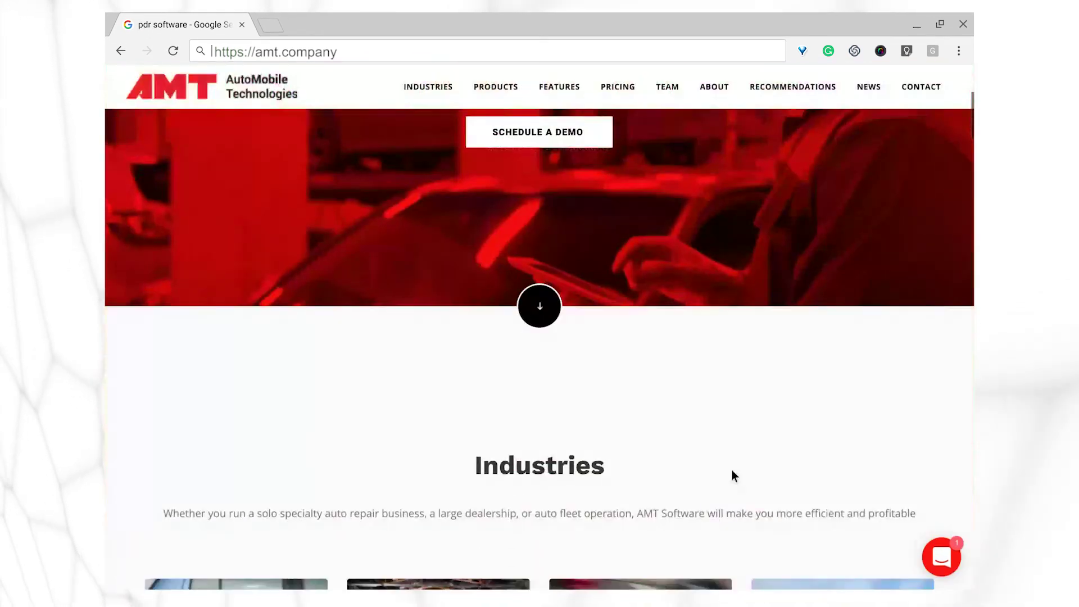
{"action": "scroll", "coordinate": [732, 476], "scroll_direction": "down", "scroll_amount": 2}
{"action": "scroll", "coordinate": [732, 476], "scroll_direction": "down", "scroll_amount": 2}
{"action": "scroll", "coordinate": [732, 476], "scroll_direction": "down", "scroll_amount": 3}
{"action": "scroll", "coordinate": [732, 476], "scroll_direction": "down", "scroll_amount": 3}
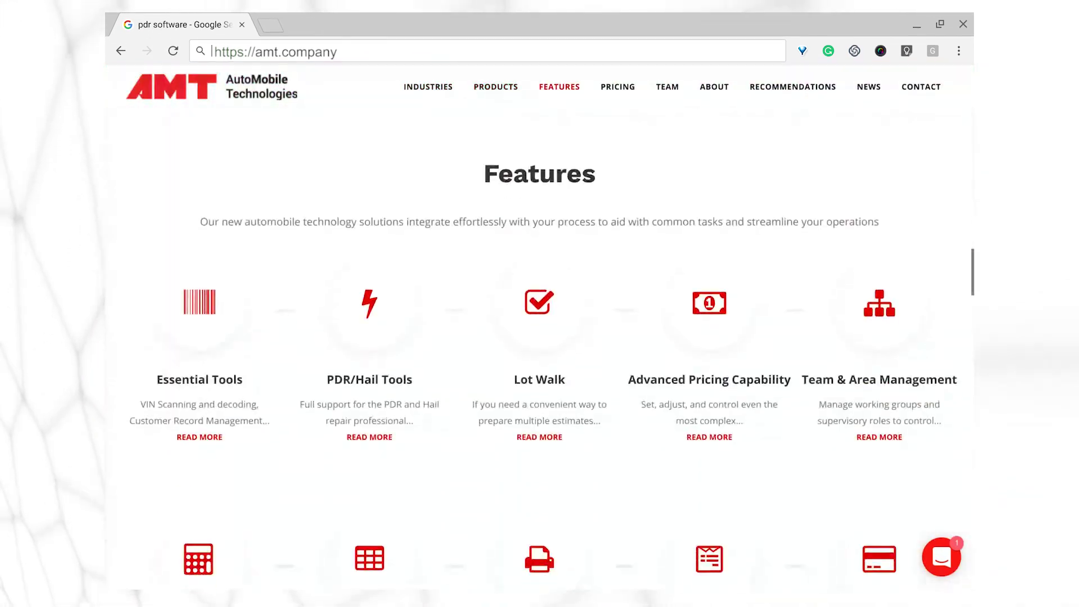
{"action": "scroll", "coordinate": [540, 354], "scroll_direction": "down", "scroll_amount": 3}
{"action": "scroll", "coordinate": [539, 354], "scroll_direction": "down", "scroll_amount": 3}
{"action": "scroll", "coordinate": [540, 354], "scroll_direction": "down", "scroll_amount": 3}
{"action": "scroll", "coordinate": [540, 354], "scroll_direction": "down", "scroll_amount": 3}
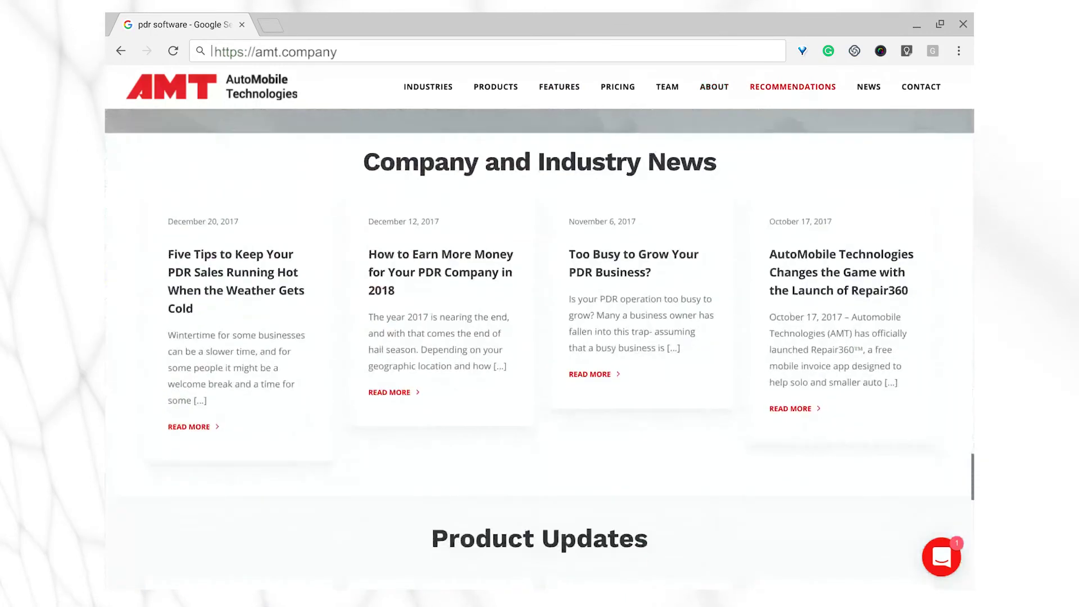